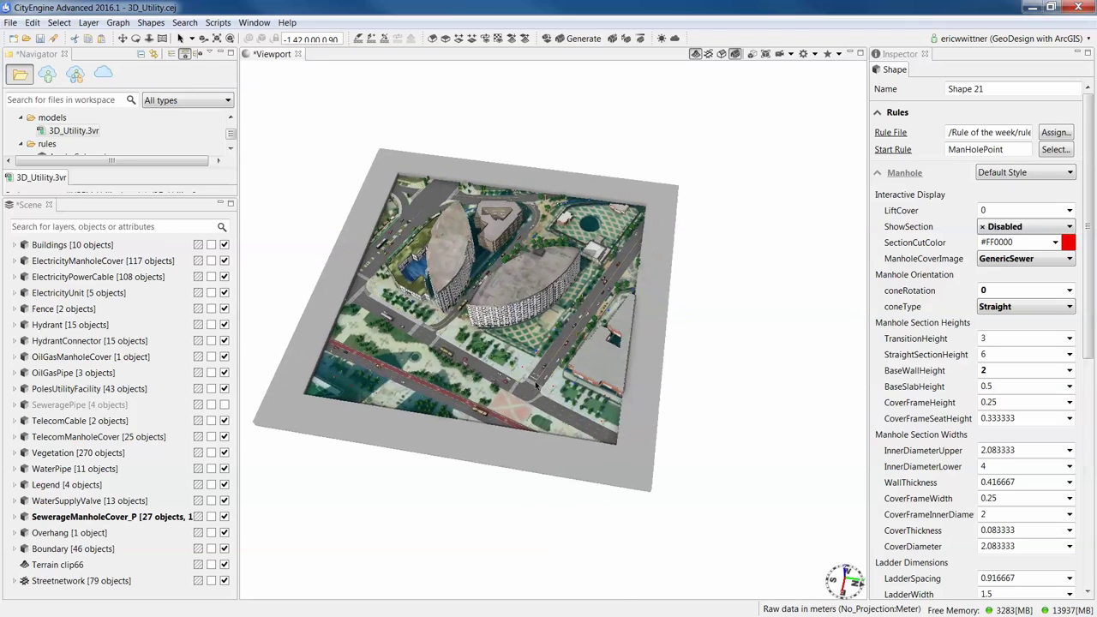
# - Examine the sewer manhole beside the large curved building, from its cover at street level down to its underground shaft
pyautogui.scroll(2, 558, 393)
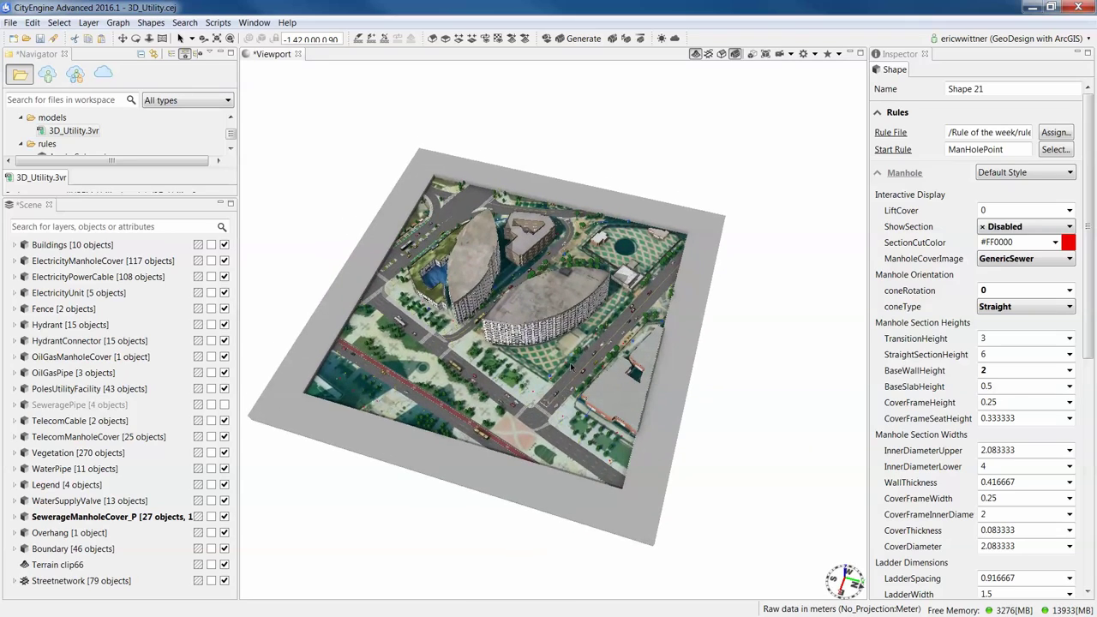
pyautogui.scroll(10, 557, 394)
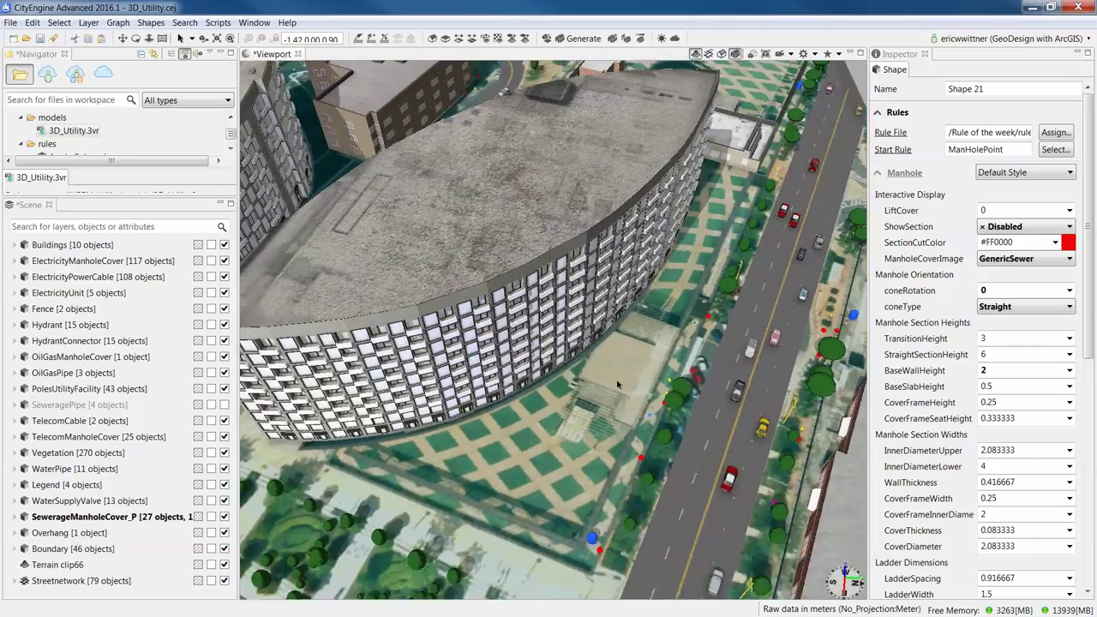
pyautogui.moveTo(617, 384)
pyautogui.keyDown('alt'); pyautogui.mouseDown()
pyautogui.moveTo(590, 377)
pyautogui.moveTo(662, 358)
pyautogui.moveTo(613, 369)
pyautogui.mouseUp(); pyautogui.keyUp('alt')
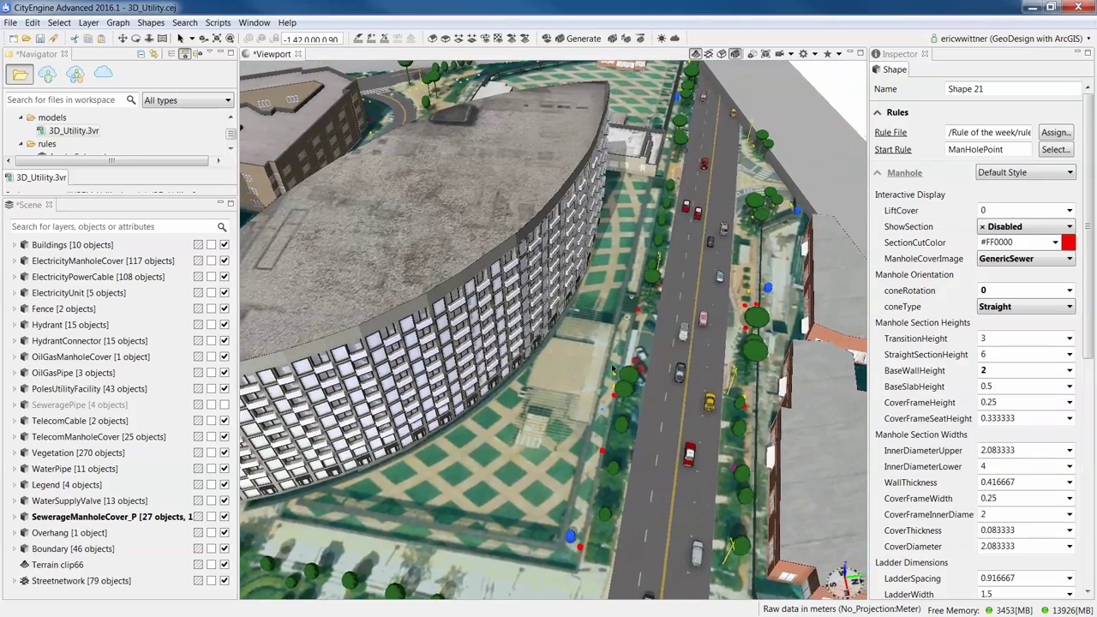
pyautogui.scroll(5, 624, 346)
pyautogui.scroll(-5, 687, 369)
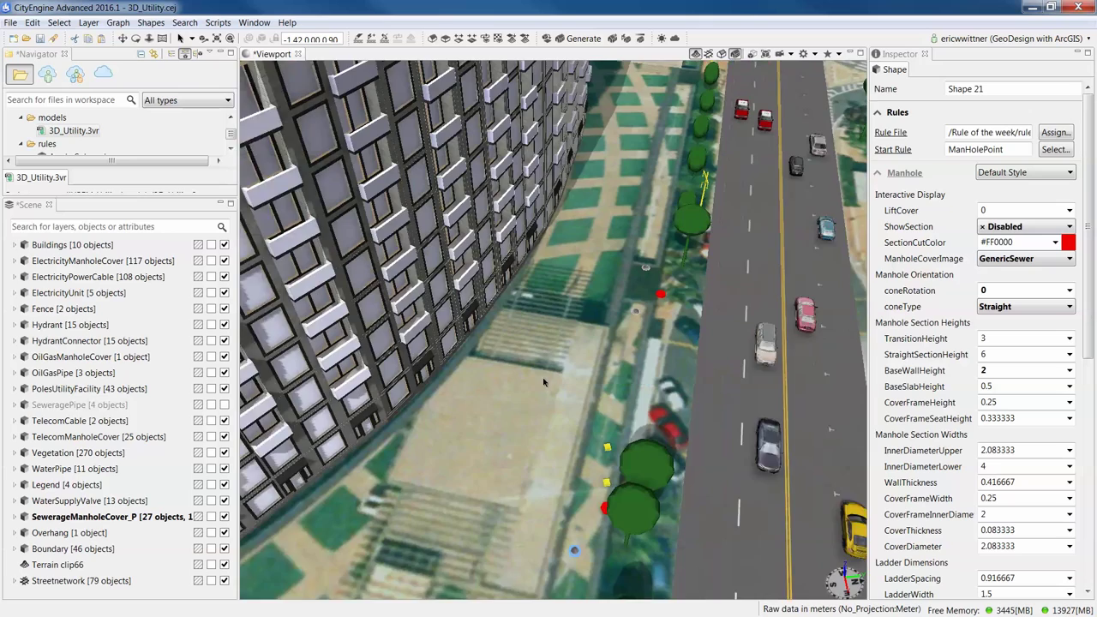
pyautogui.scroll(5, 565, 382)
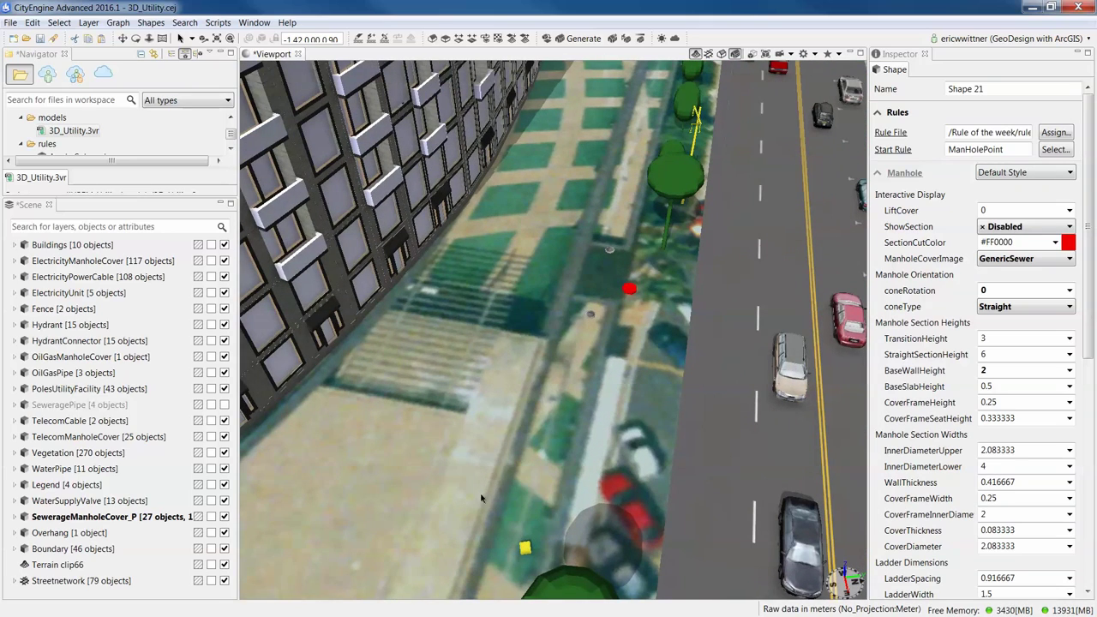
pyautogui.scroll(5, 492, 480)
pyautogui.scroll(5, 594, 376)
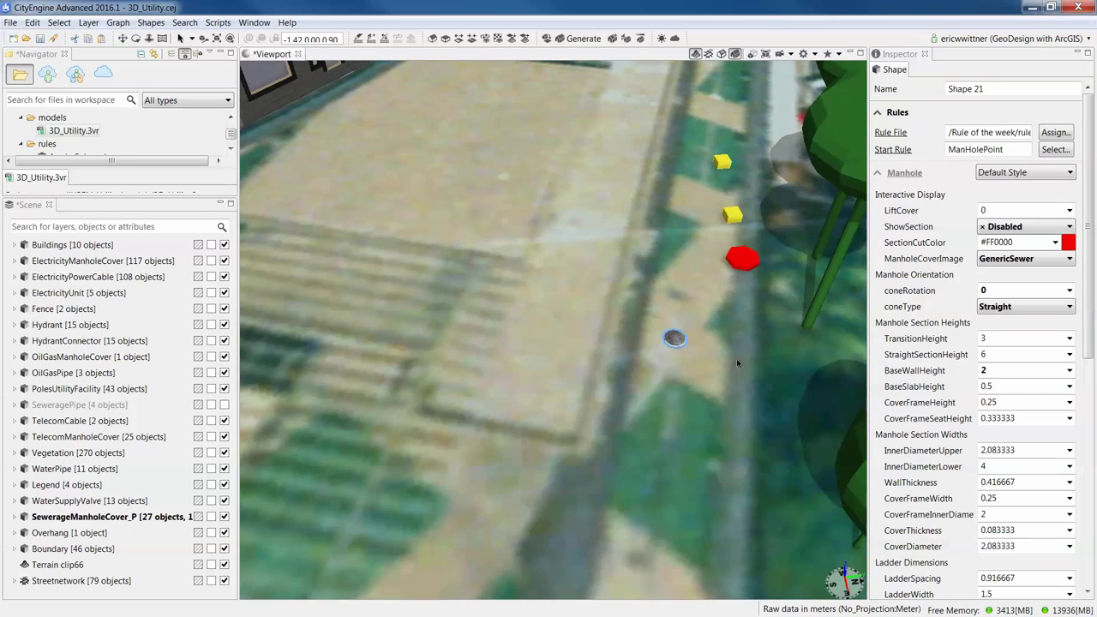
pyautogui.scroll(2, 737, 358)
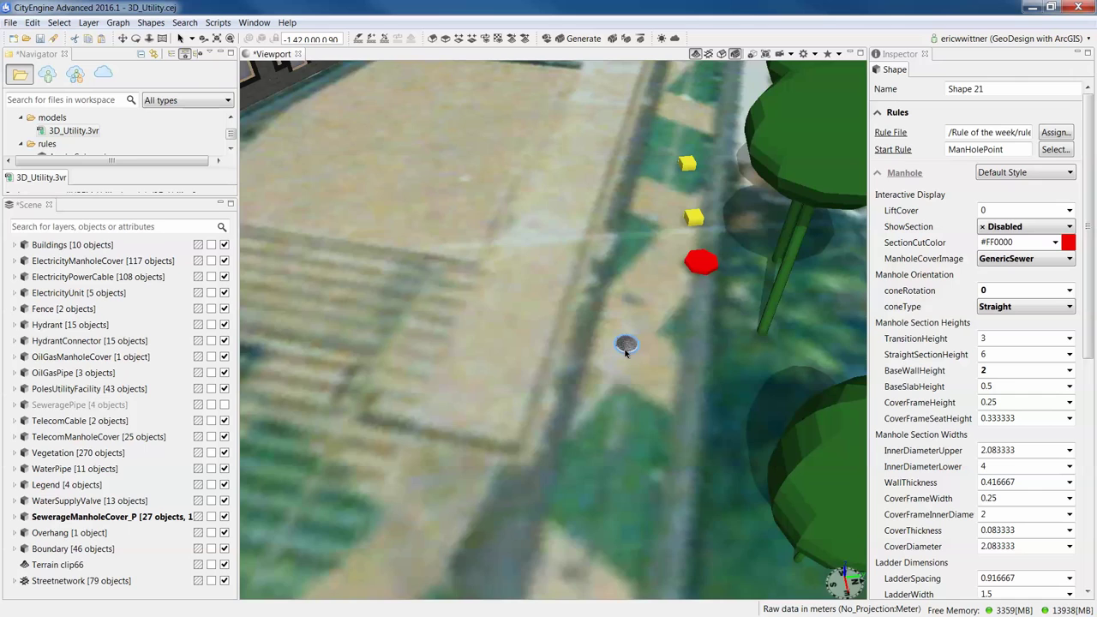
pyautogui.scroll(5, 626, 347)
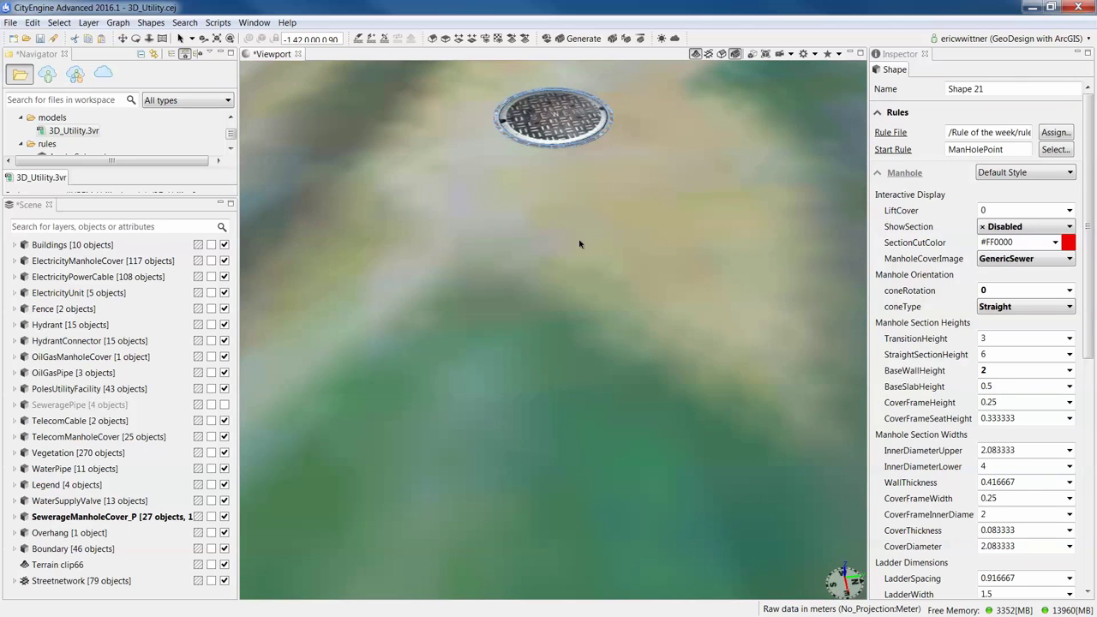
pyautogui.press('f')
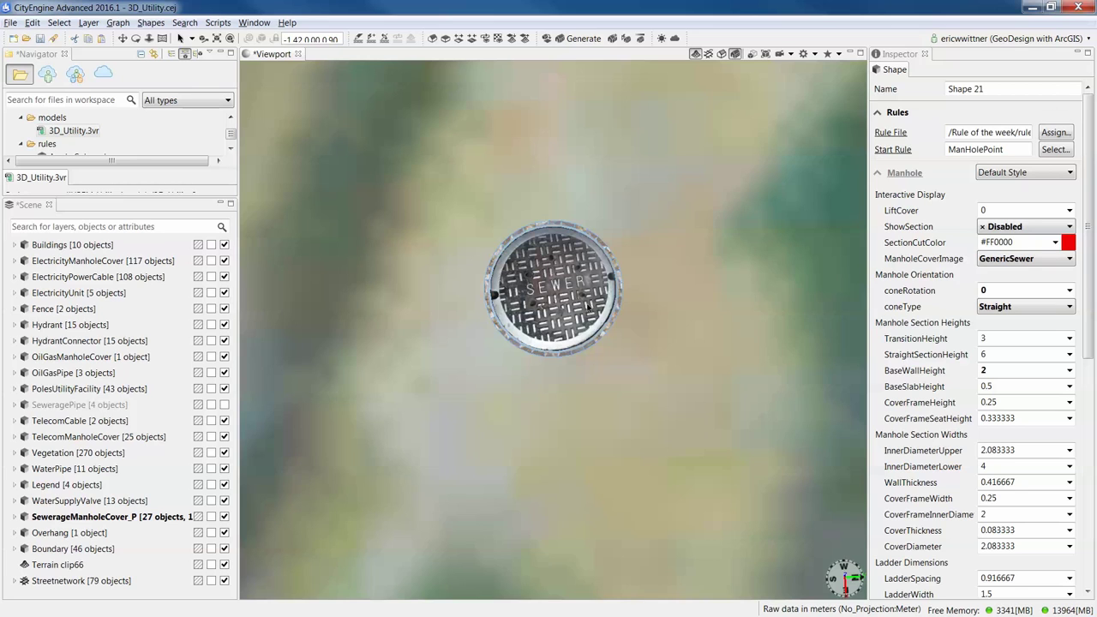
pyautogui.keyDown('alt'); pyautogui.moveTo(588, 305); pyautogui.dragTo(576, 266); pyautogui.keyUp('alt')
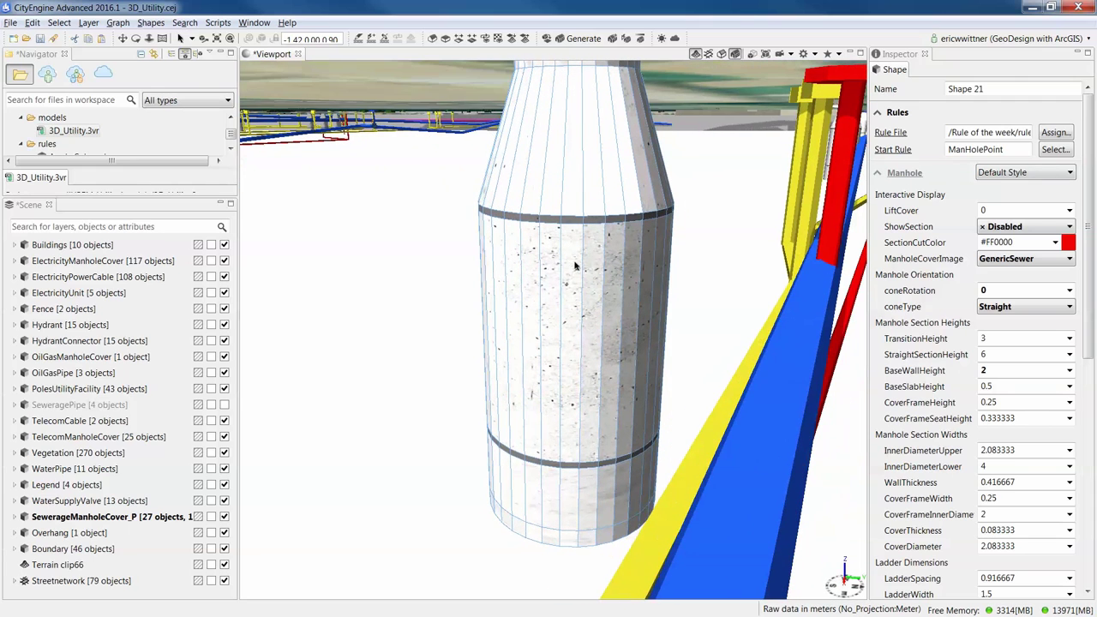
# - Show the SeweragePipe layer briefly and hide it again
pyautogui.click(224, 406)
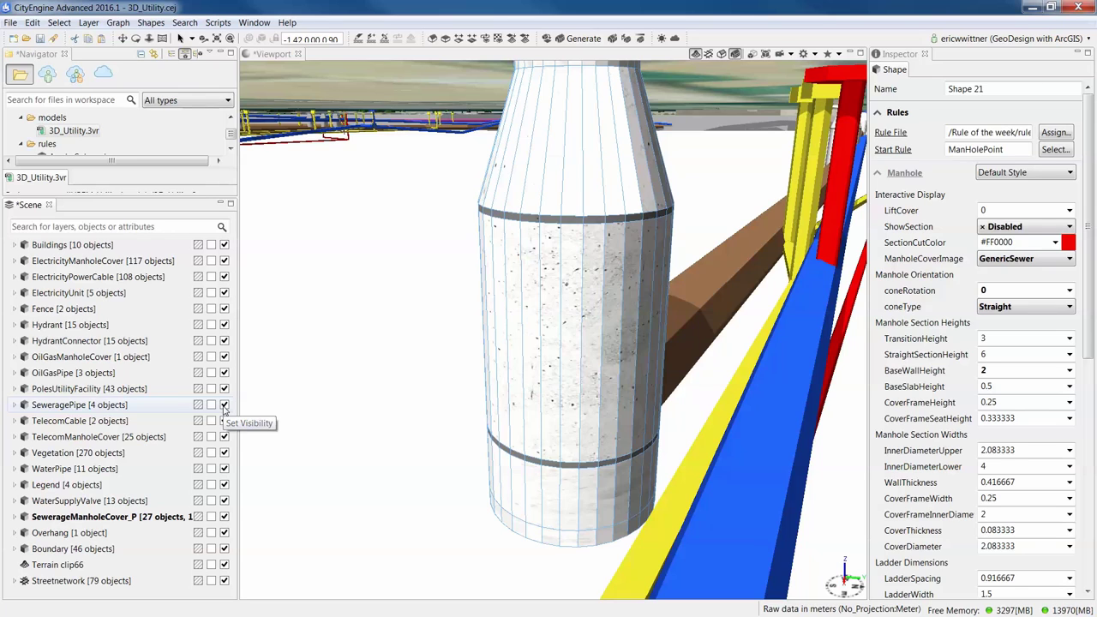
pyautogui.click(224, 405)
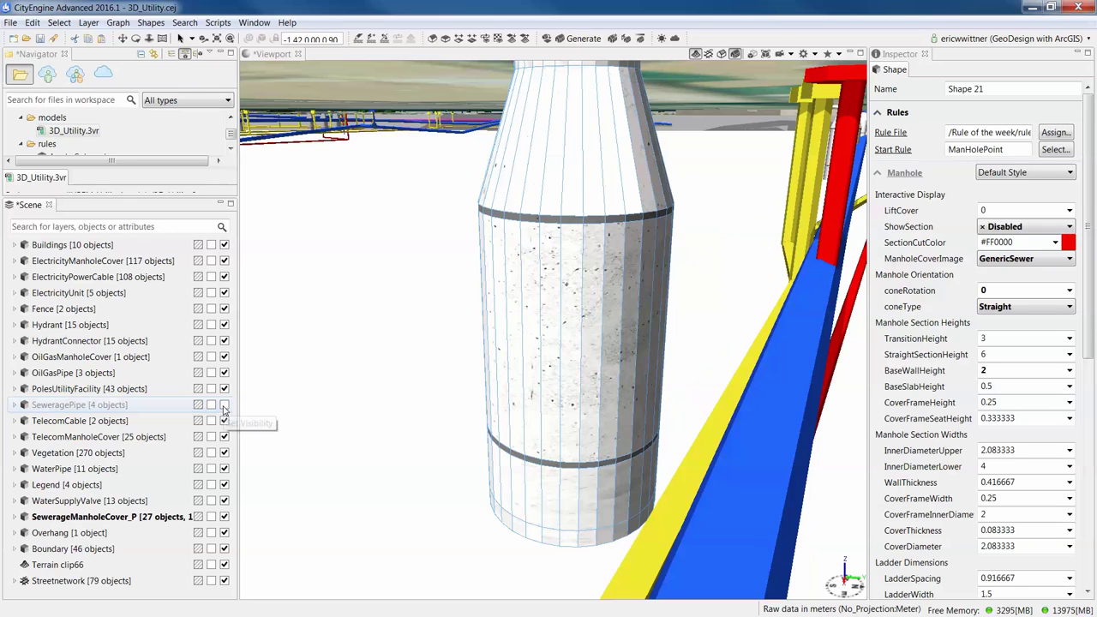
# - Enable the section display of the selected manhole and give it an Offset cone with a rotation of 51
pyautogui.click(1013, 227)
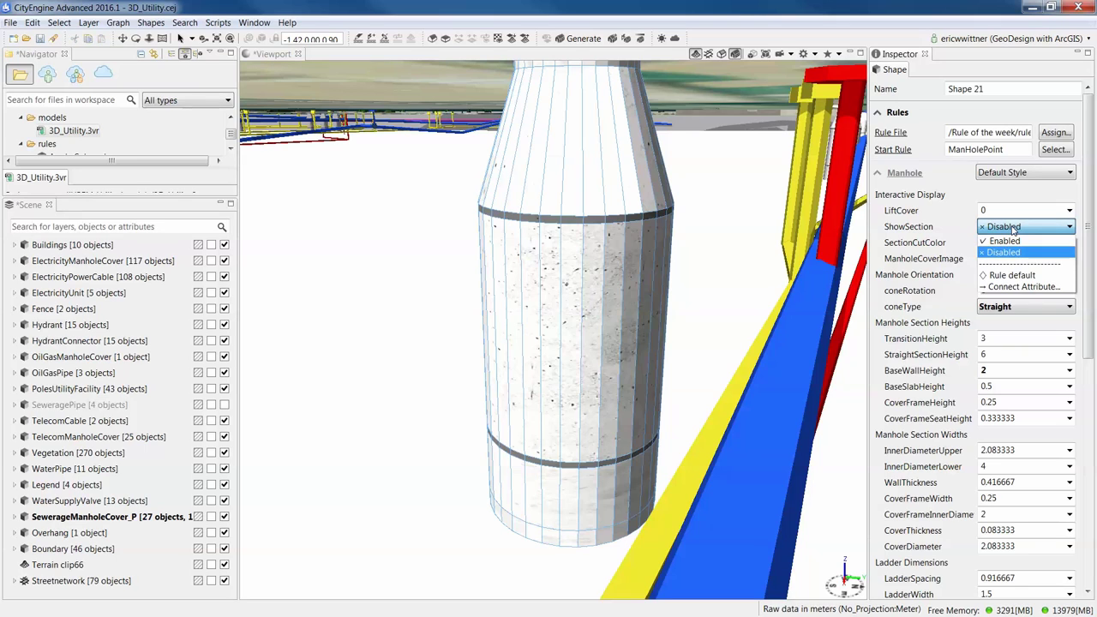
pyautogui.click(1015, 244)
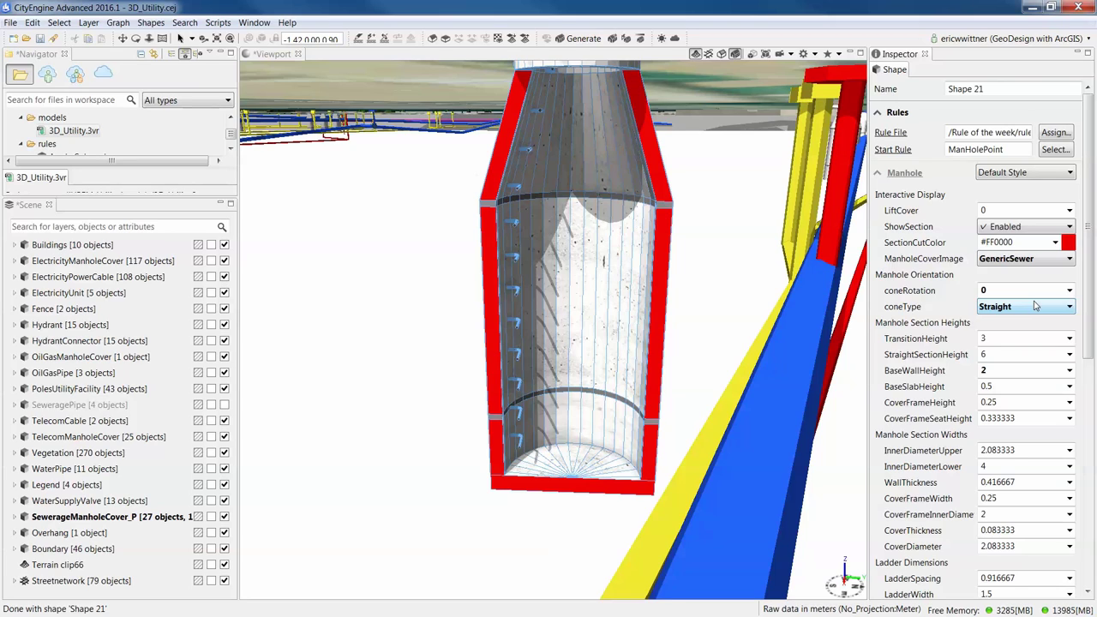
pyautogui.click(1037, 311)
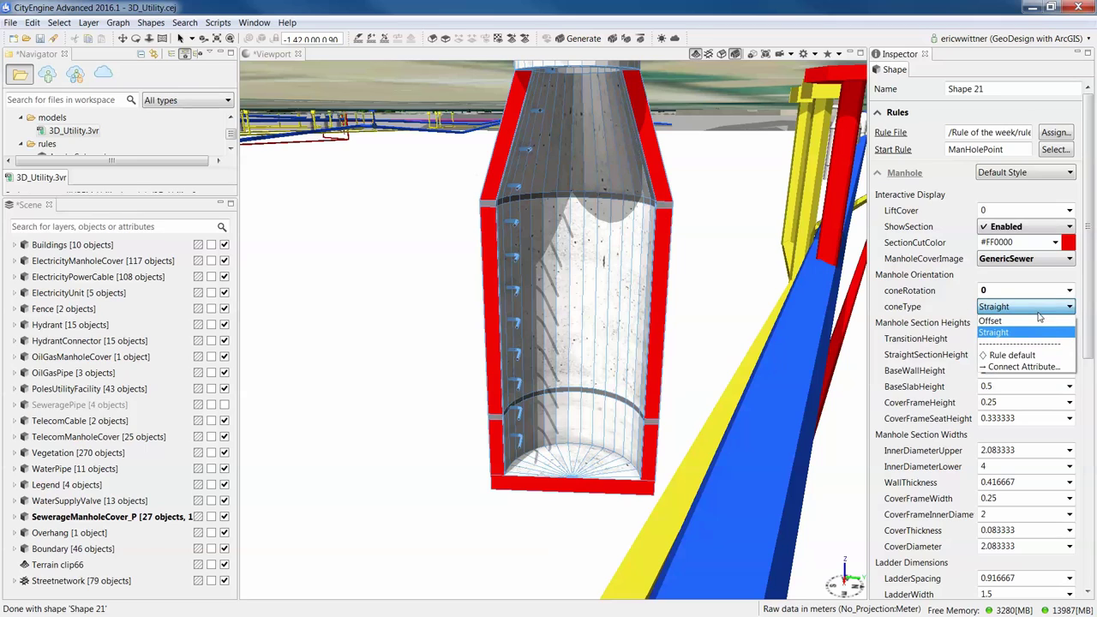
pyautogui.click(1022, 322)
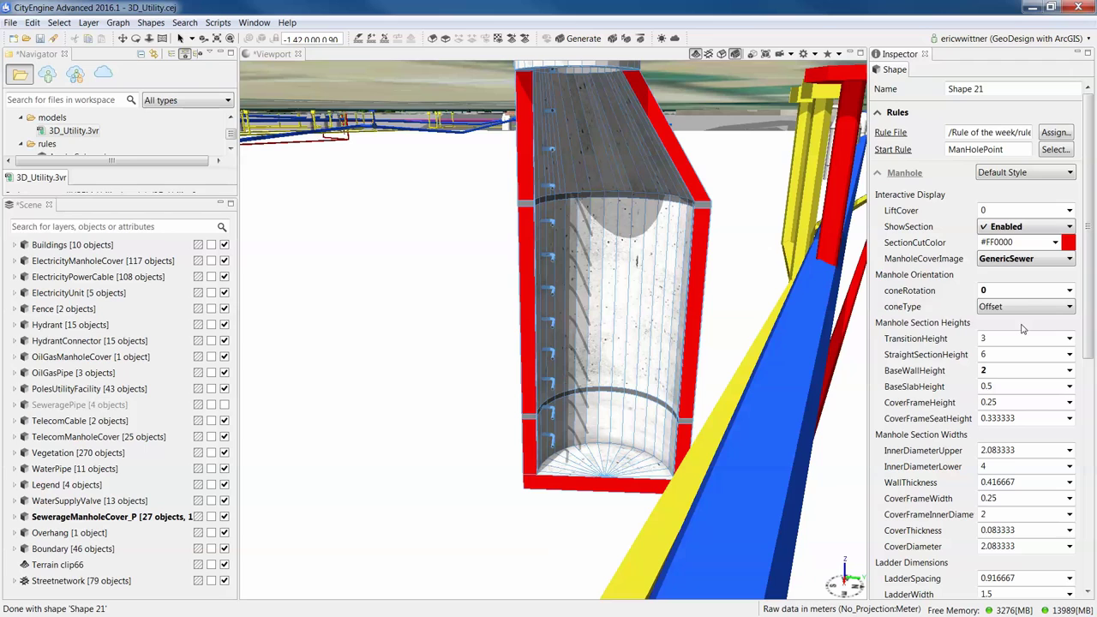
pyautogui.click(1023, 307)
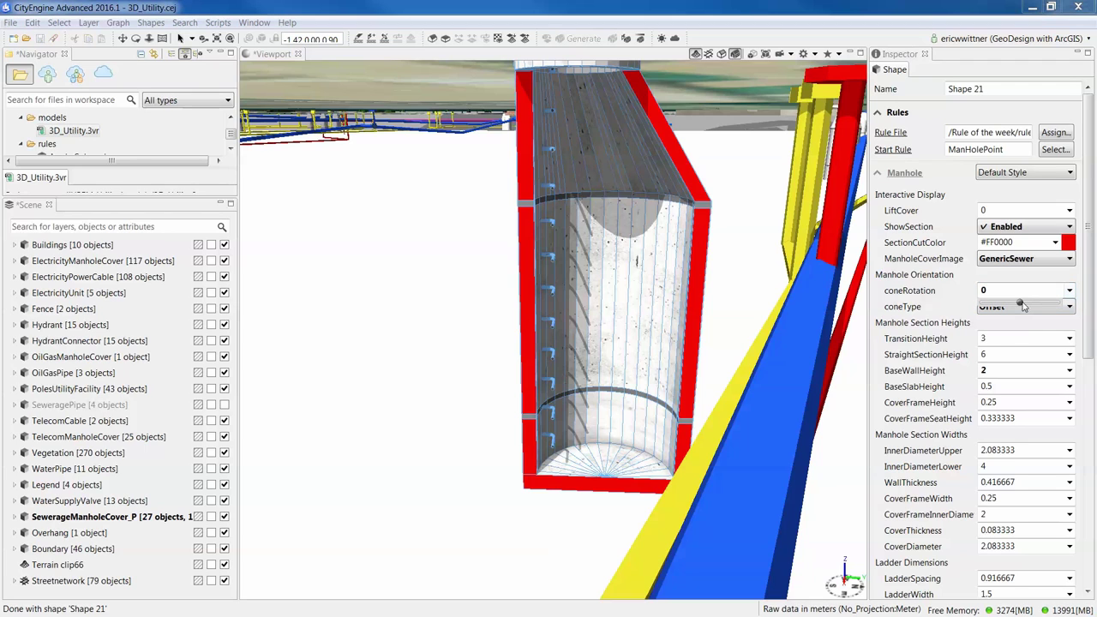
pyautogui.moveTo(1023, 306); pyautogui.dragTo(1025, 307)
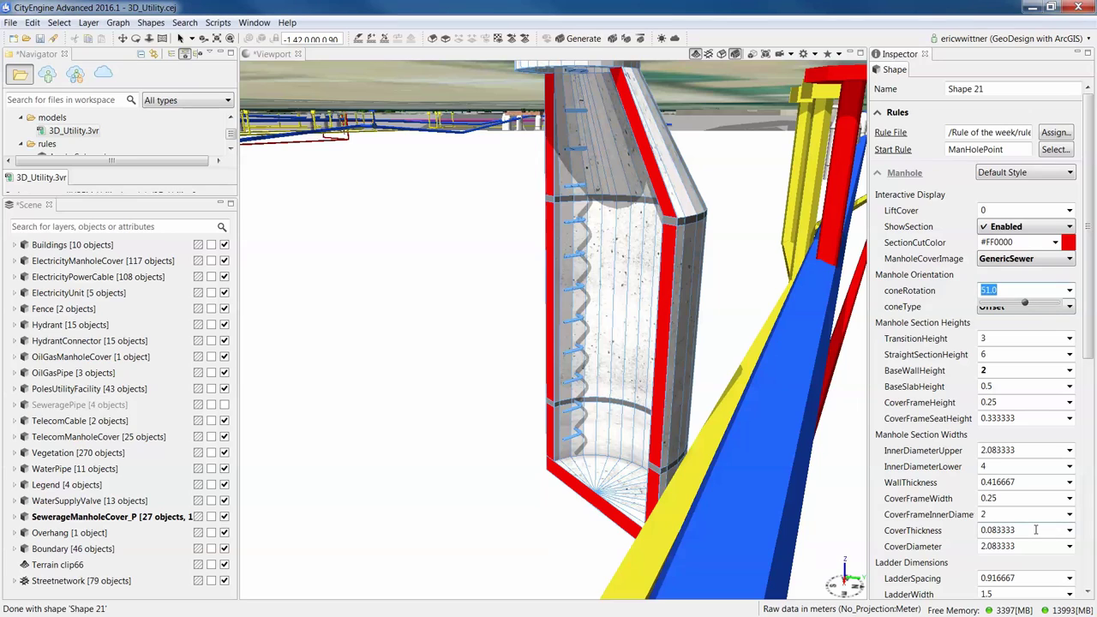
# - Set the manhole's transition height to 5
pyautogui.click(993, 340)
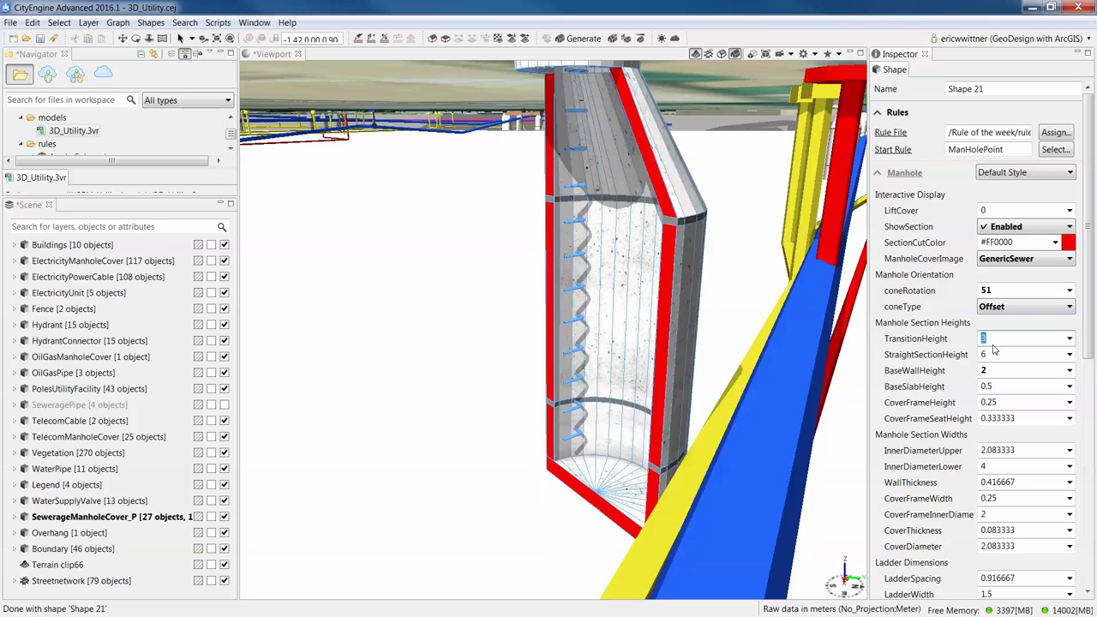
pyautogui.write('5')
pyautogui.press('Return')
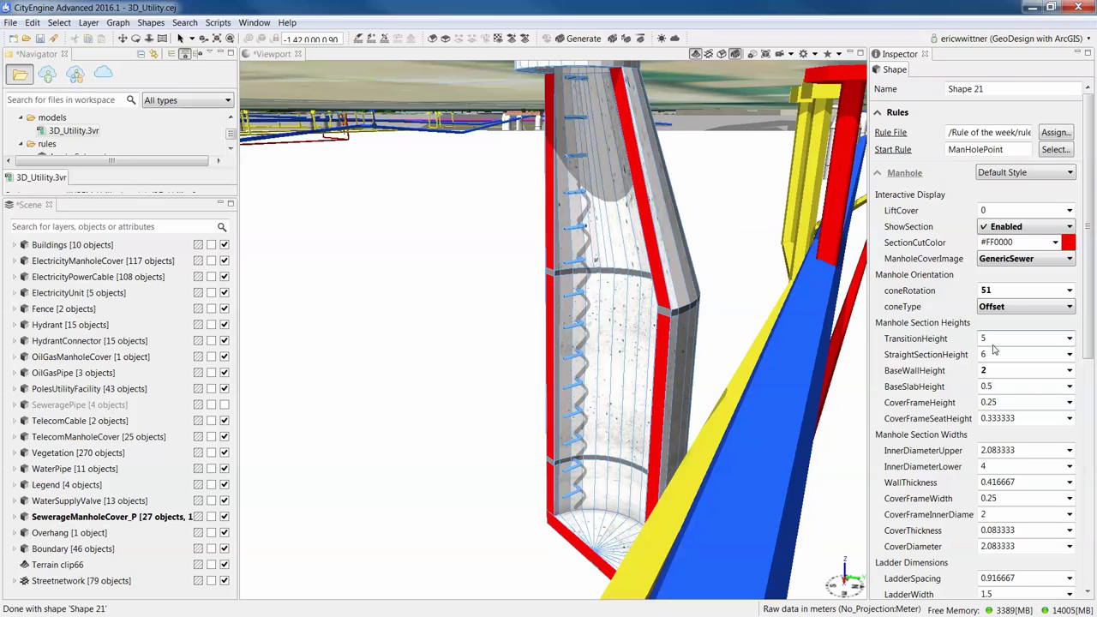
# - Set the manhole's transition height to 2 and its base wall height to 6
pyautogui.doubleClick(984, 339)
pyautogui.write('2')
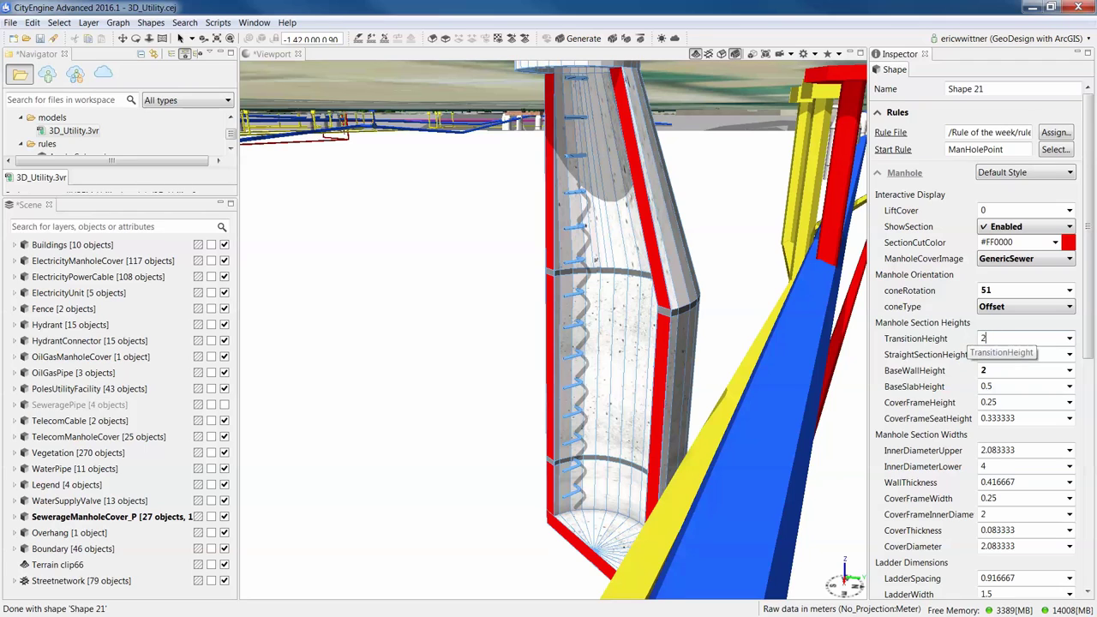
pyautogui.press('Return')
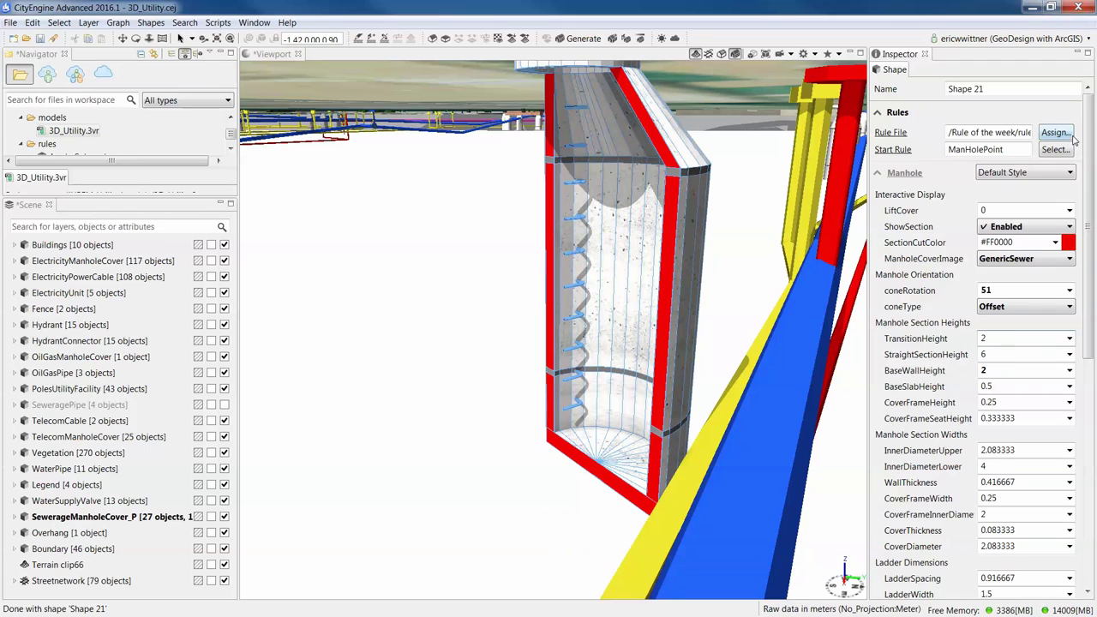
pyautogui.doubleClick(999, 369)
pyautogui.write('6')
pyautogui.press('Return')
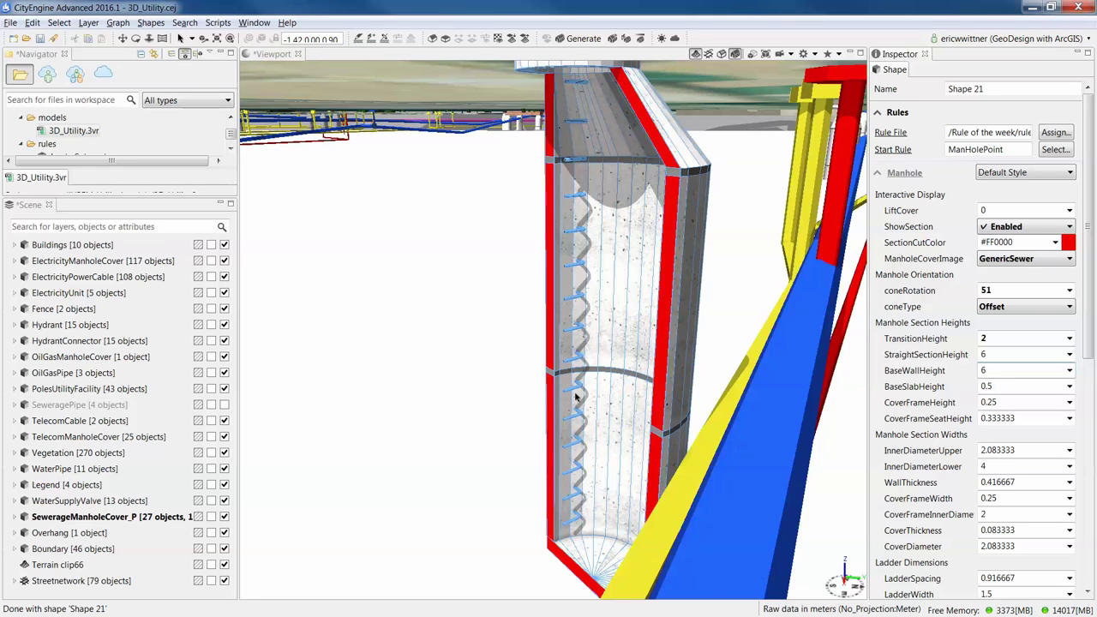
# - Examine the manhole's cutaway without the selection outline and return to an overview of the street intersection above it
pyautogui.keyDown('alt'); pyautogui.moveTo(536, 392); pyautogui.dragTo(648, 391); pyautogui.keyUp('alt')
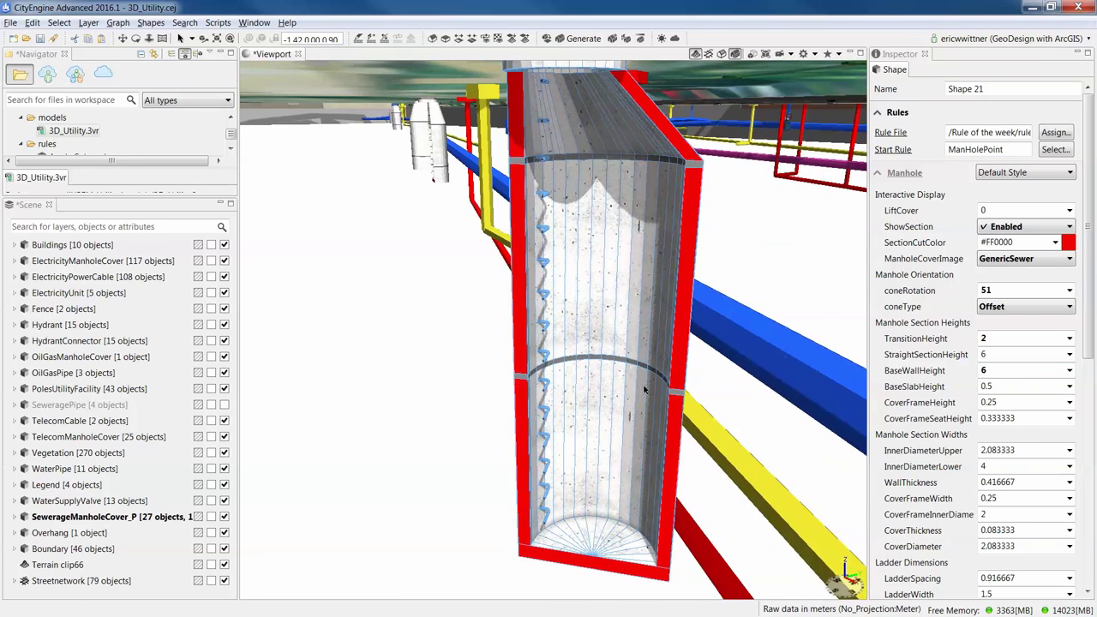
pyautogui.click(460, 404)
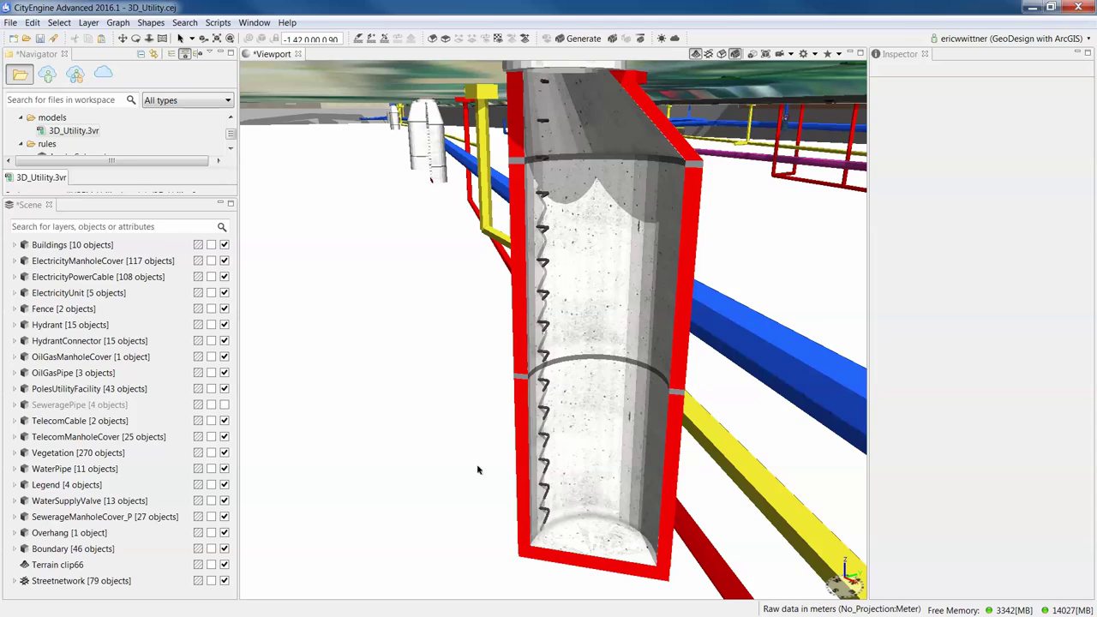
pyautogui.keyDown('alt'); pyautogui.moveTo(588, 385); pyautogui.dragTo(550, 401); pyautogui.keyUp('alt')
pyautogui.scroll(-10, 500, 410)
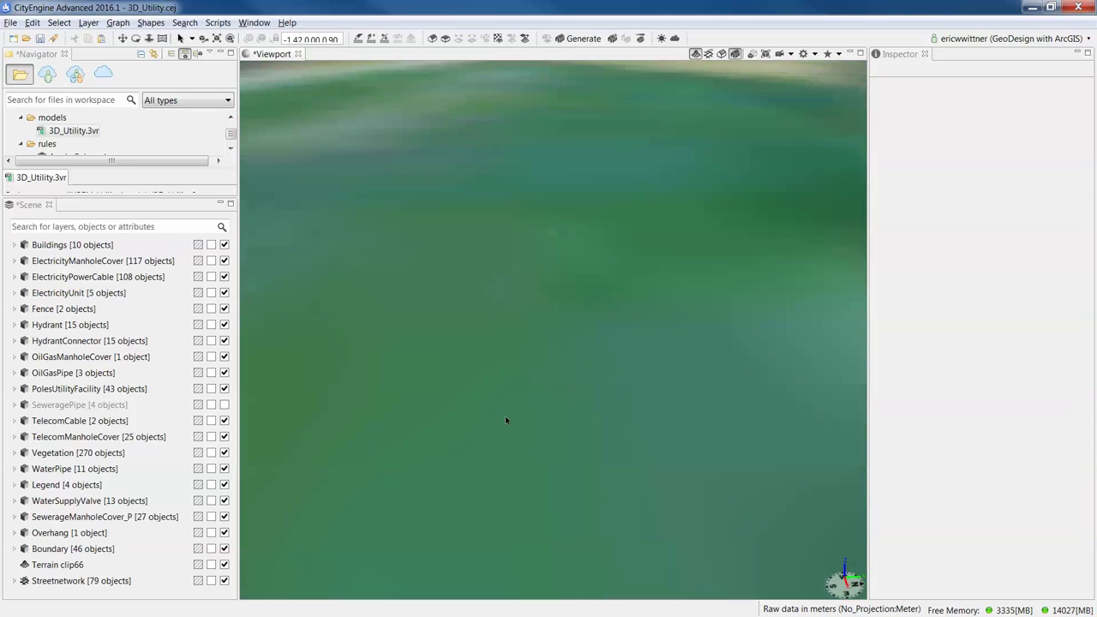
pyautogui.scroll(-10, 525, 396)
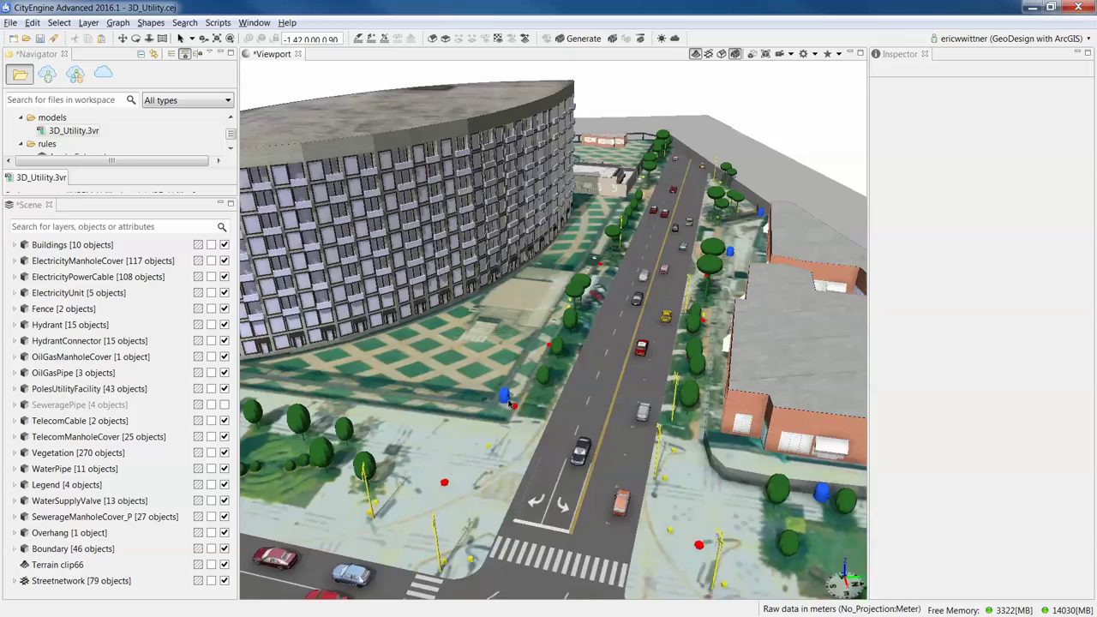
pyautogui.keyDown('alt'); pyautogui.moveTo(510, 403); pyautogui.dragTo(479, 466); pyautogui.keyUp('alt')
pyautogui.press('f')
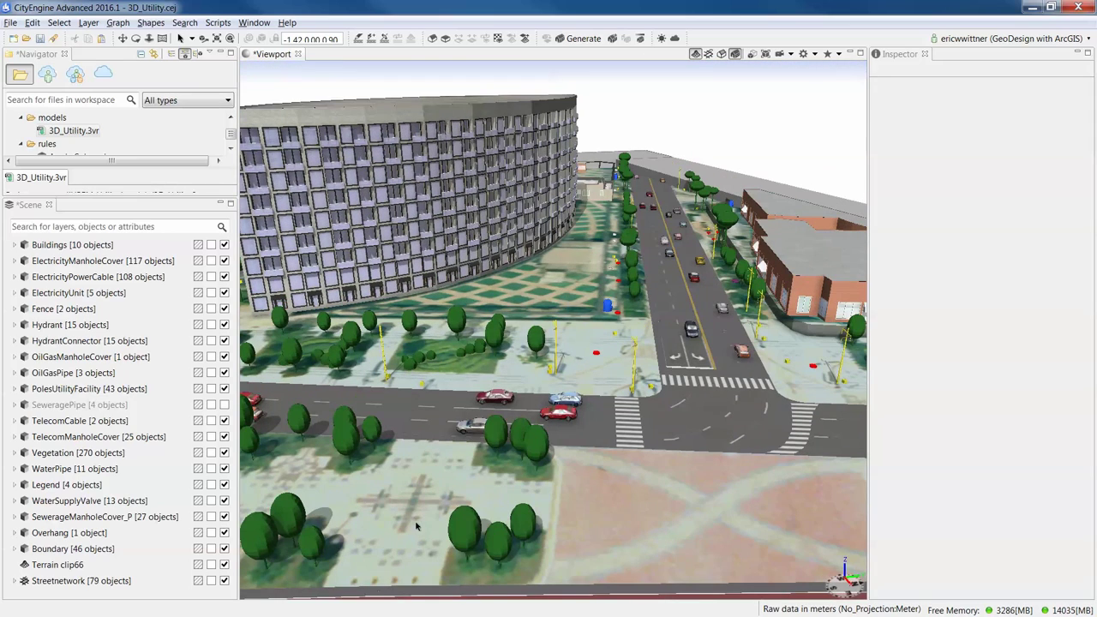
# - Open the model file 3D_Utility.3vr in the VR Snapshot Viewer
pyautogui.rightClick(70, 135)
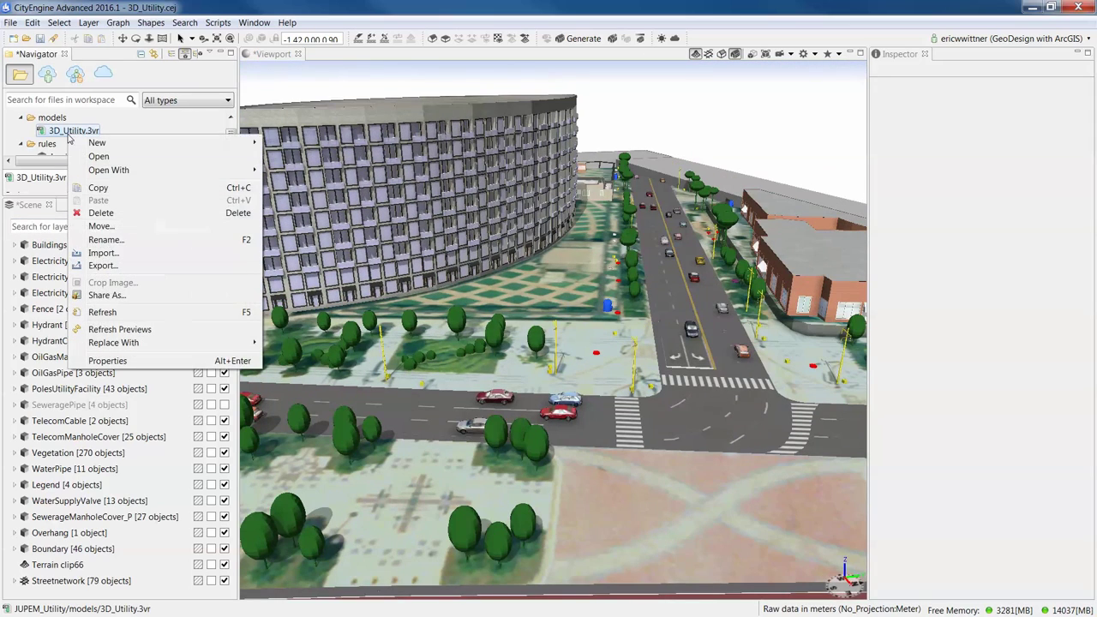
pyautogui.moveTo(222, 176)
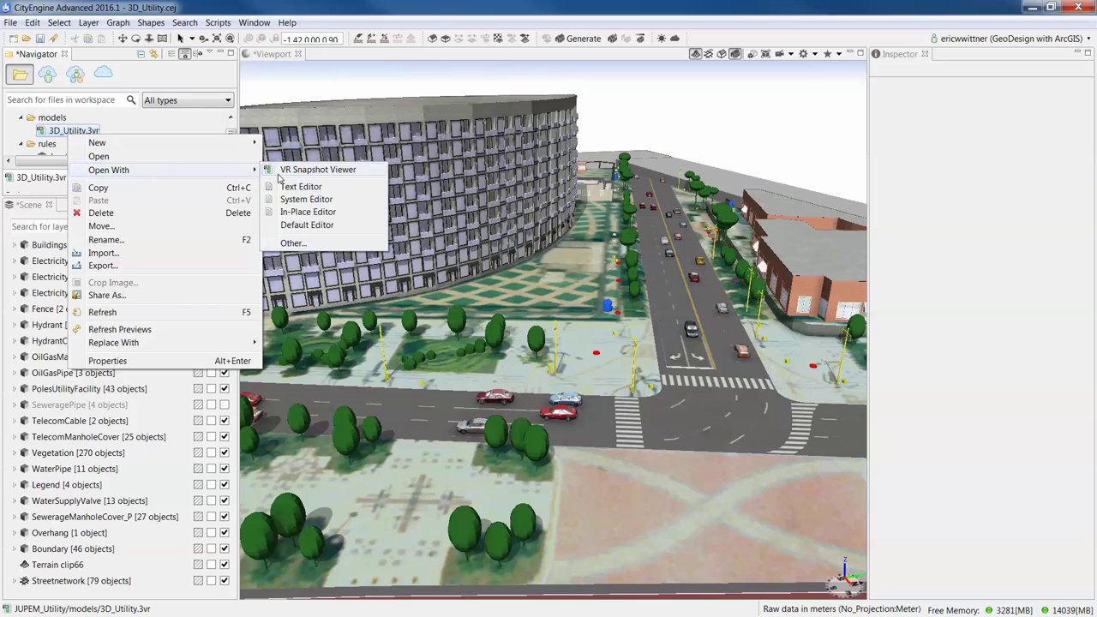
pyautogui.click(290, 171)
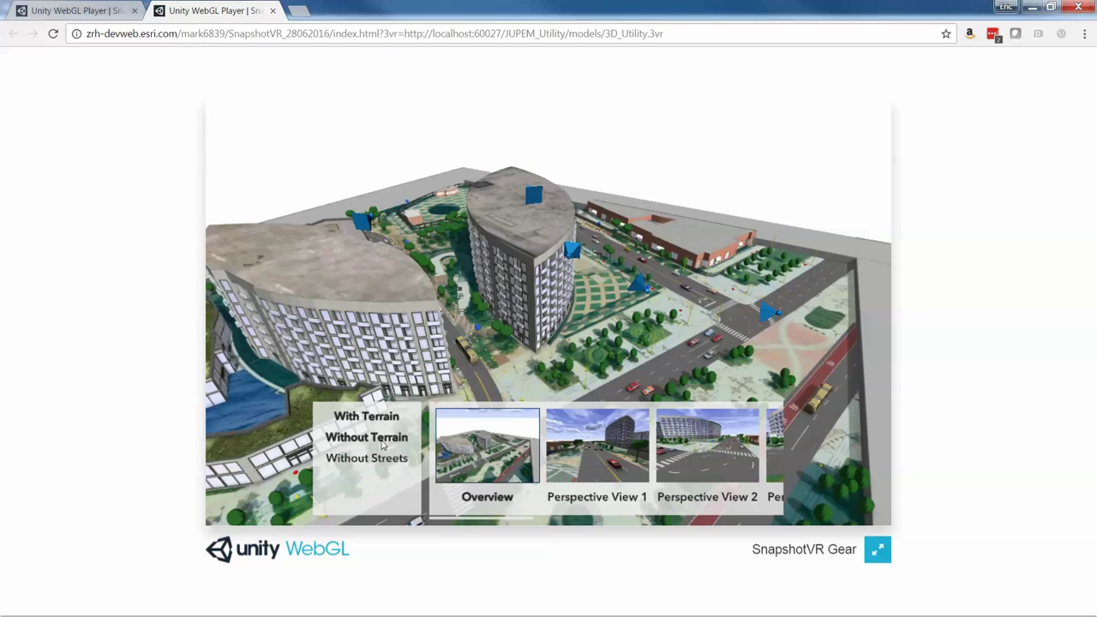
# - View the scene from Perspective View 1 and Perspective View 2, switching the latter to the Without Streets scenario
pyautogui.click(631, 463)
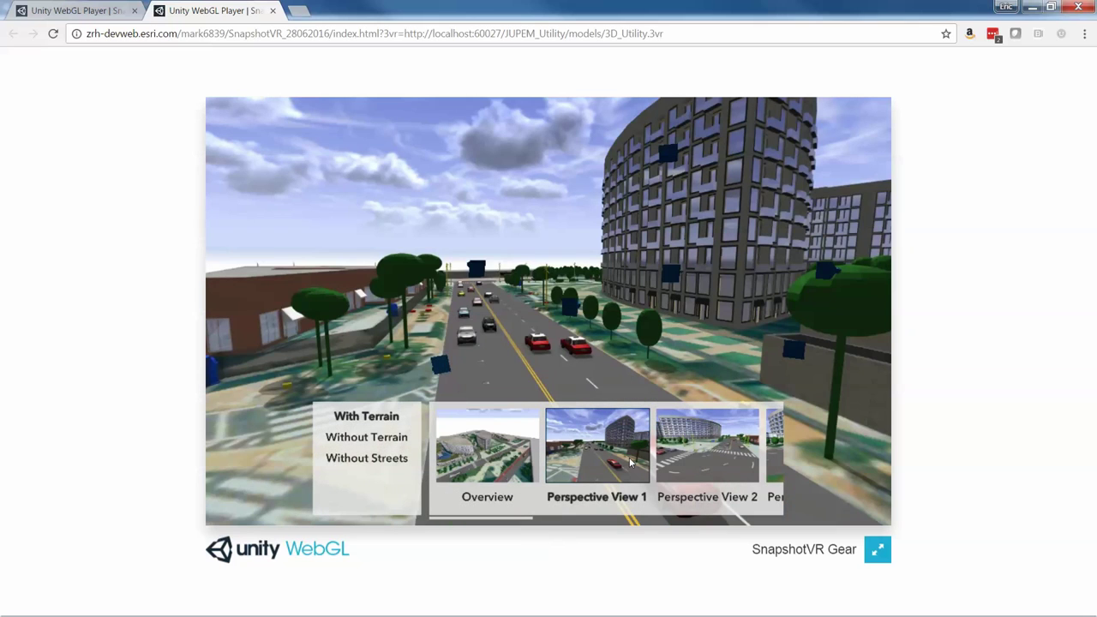
pyautogui.click(745, 462)
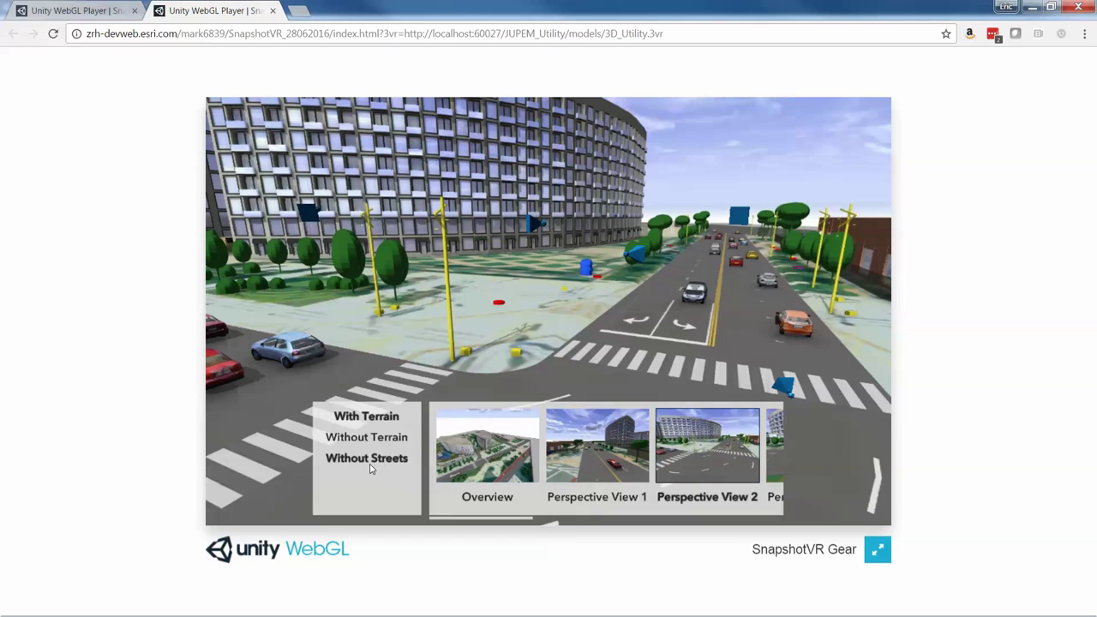
pyautogui.click(370, 462)
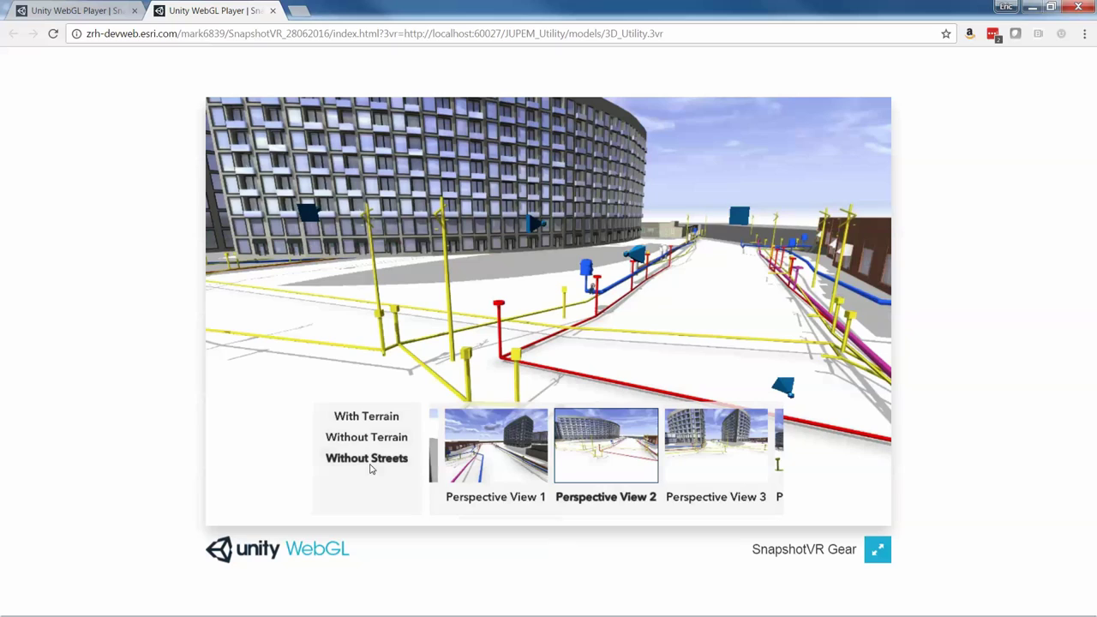